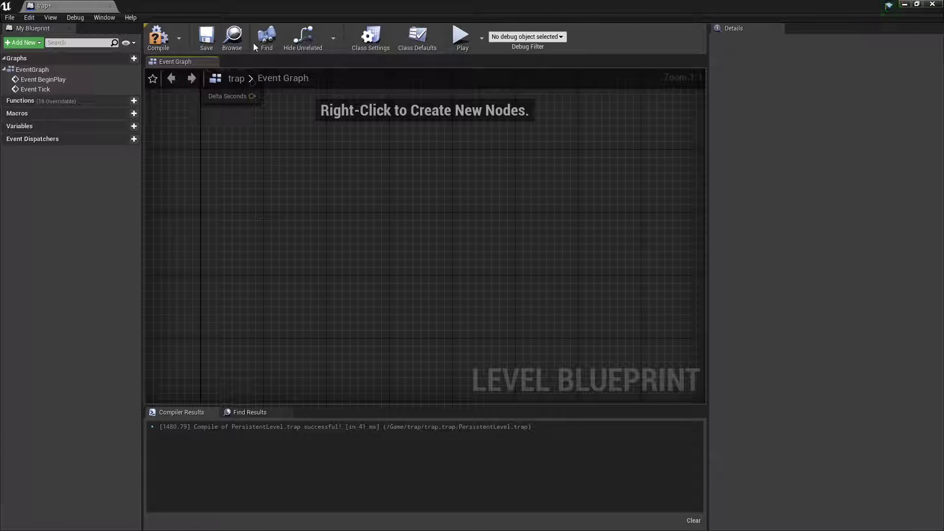
- Shrink the blueprint editor, then play-test the trap level, running the character forward before stopping
{"action": "left_click_drag", "start_coordinate": [295, 6], "coordinate": [370, 455]}
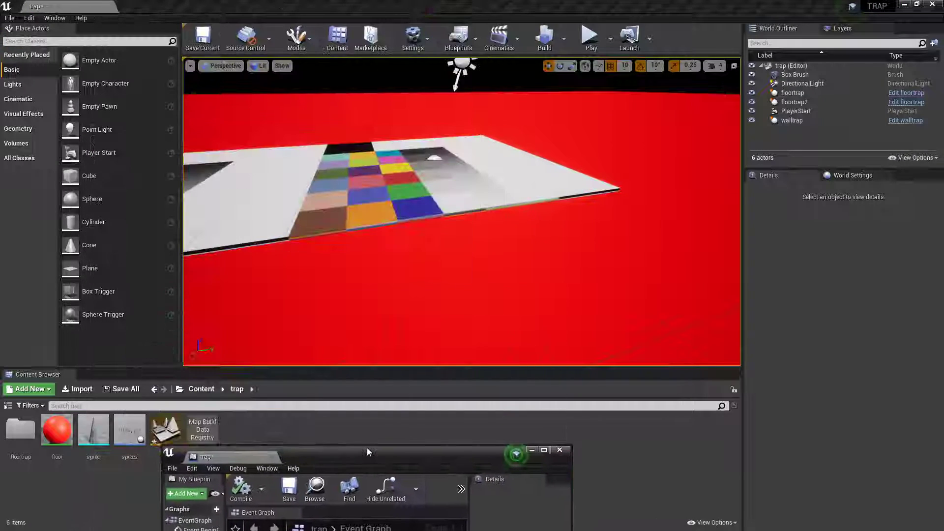
{"action": "left_click", "coordinate": [590, 37]}
{"action": "left_click", "coordinate": [531, 192]}
{"action": "key", "text": "w"}
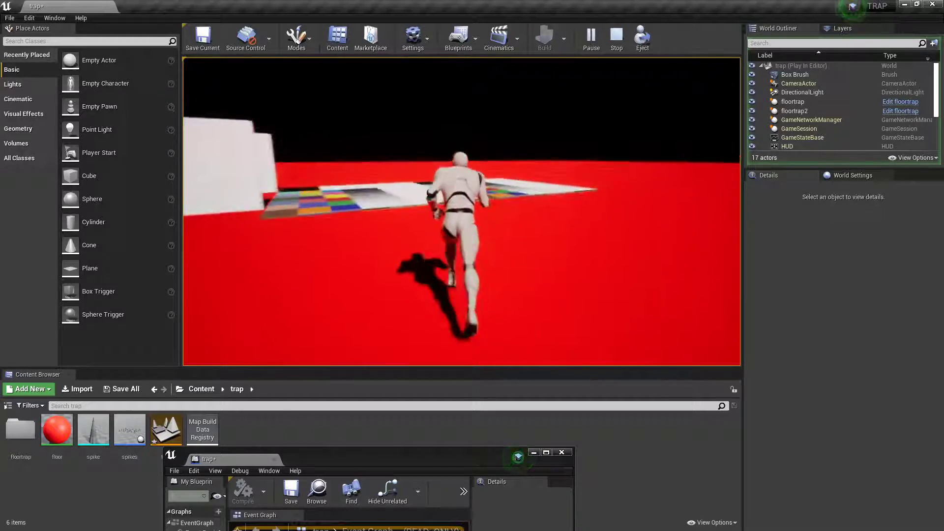
{"action": "key", "text": "Escape"}
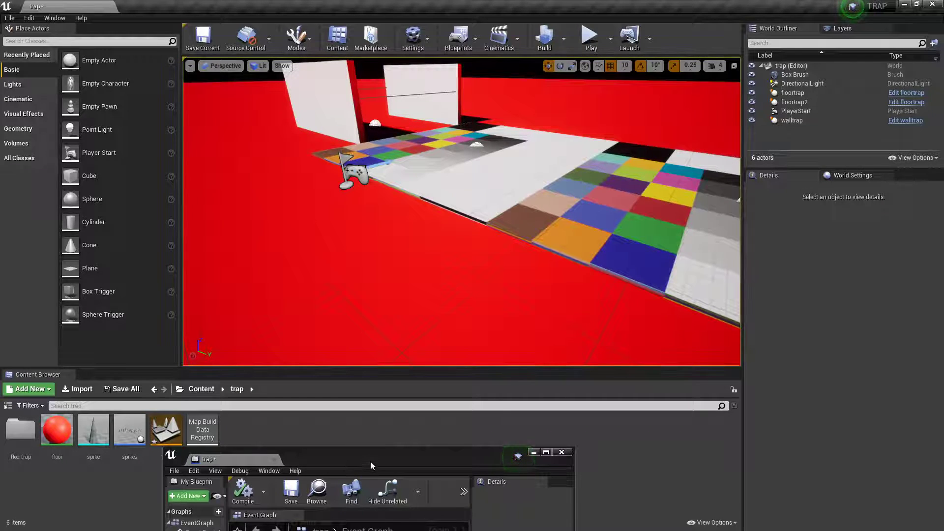
- Rearrange the blueprint window to reveal the level and orbit the viewport camera
{"action": "left_click_drag", "start_coordinate": [375, 460], "coordinate": [472, 9]}
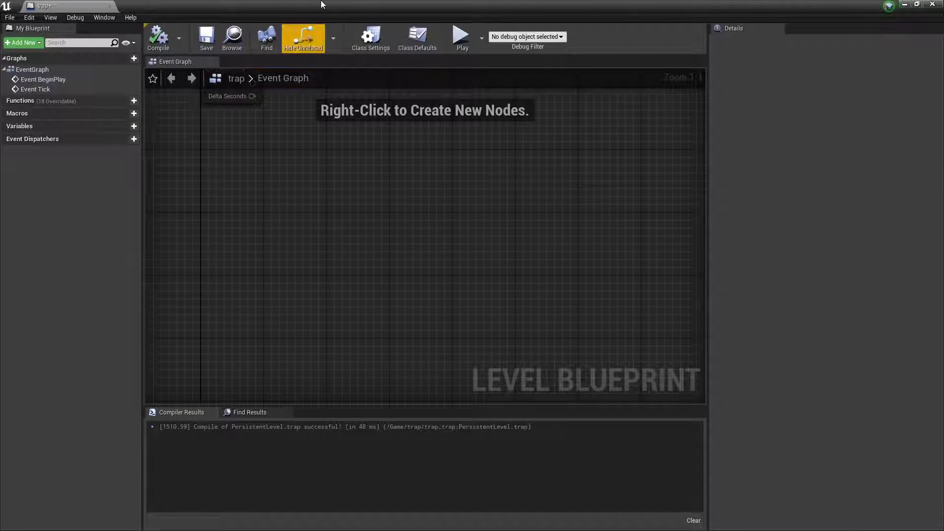
{"action": "mouse_move", "coordinate": [325, 5]}
{"action": "left_mouse_down"}
{"action": "mouse_move", "coordinate": [330, 298]}
{"action": "mouse_move", "coordinate": [379, 448]}
{"action": "left_mouse_up"}
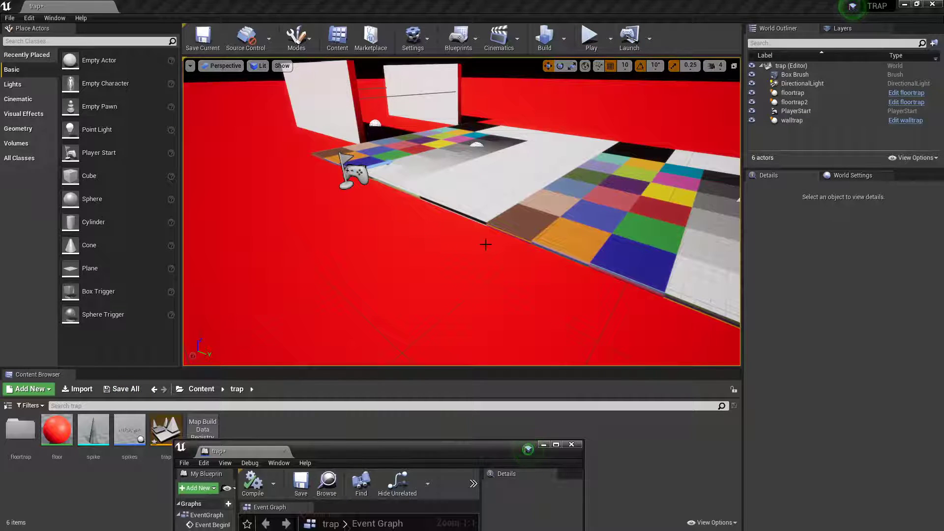
{"action": "right_click_drag", "start_coordinate": [485, 246], "coordinate": [391, 285]}
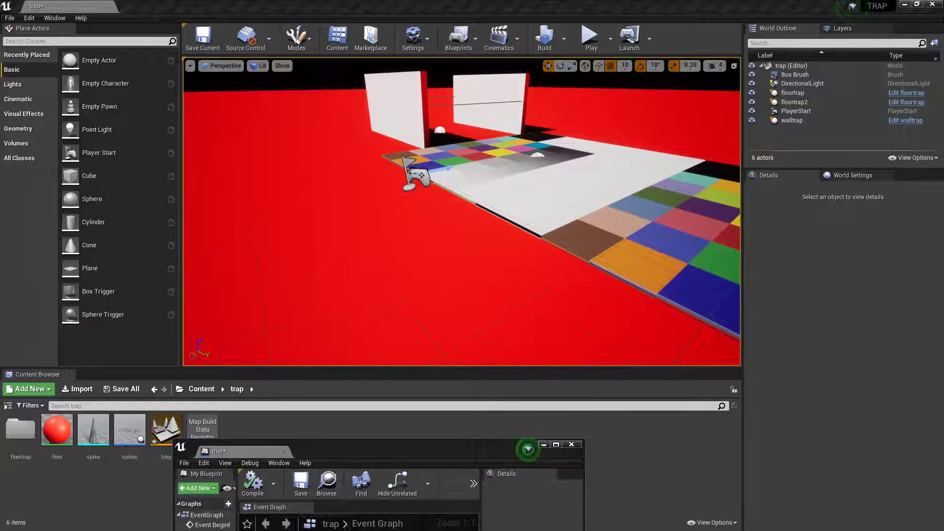
{"action": "left_click_drag", "start_coordinate": [369, 453], "coordinate": [381, 405]}
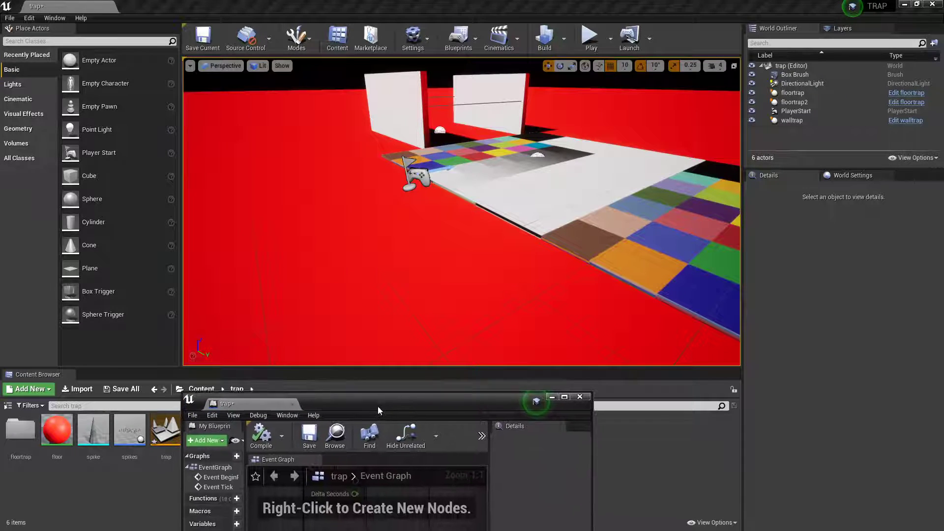
- Close the small blueprint editor and reopen the trap Level Blueprint from the Blueprints menu
{"action": "left_click", "coordinate": [580, 398]}
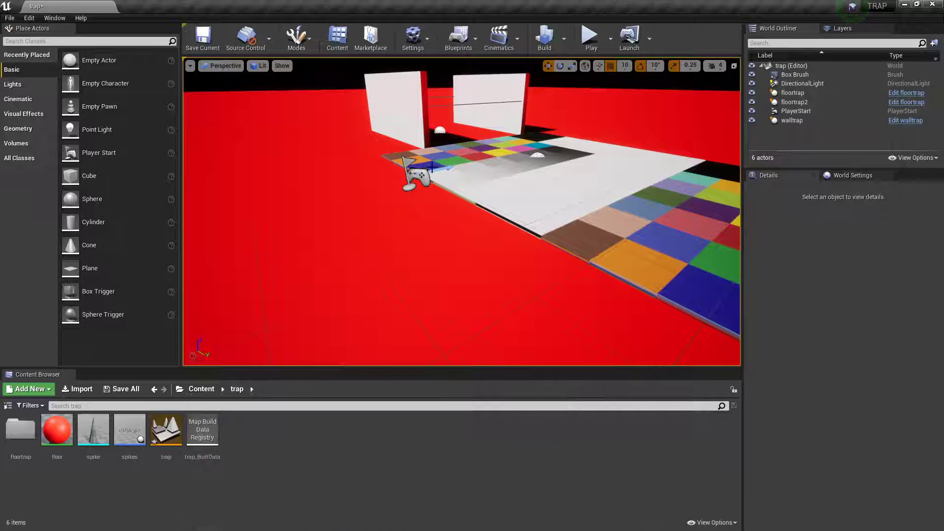
{"action": "left_click", "coordinate": [458, 38]}
{"action": "left_click", "coordinate": [612, 219]}
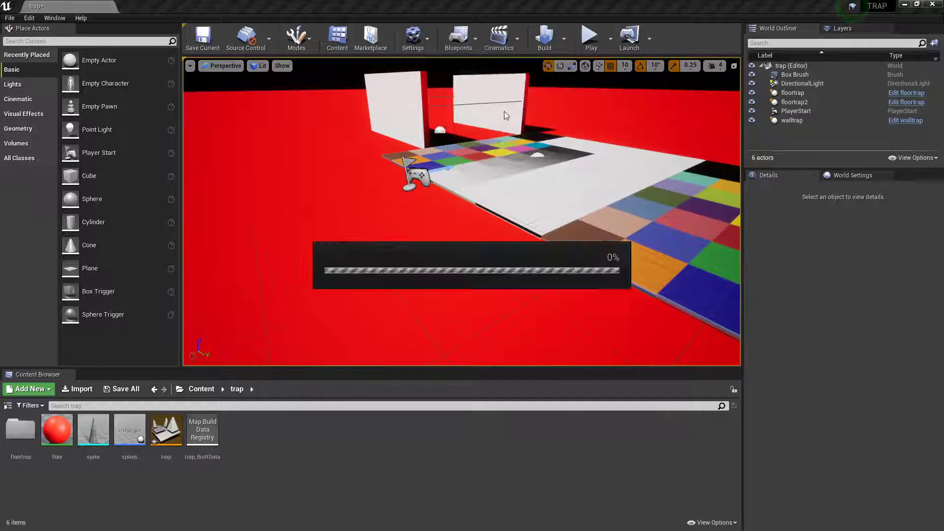
- Maximize the editor and open the full, non-context-sensitive node list to find Set Show Mouse Cursor
{"action": "double_click", "coordinate": [412, 401]}
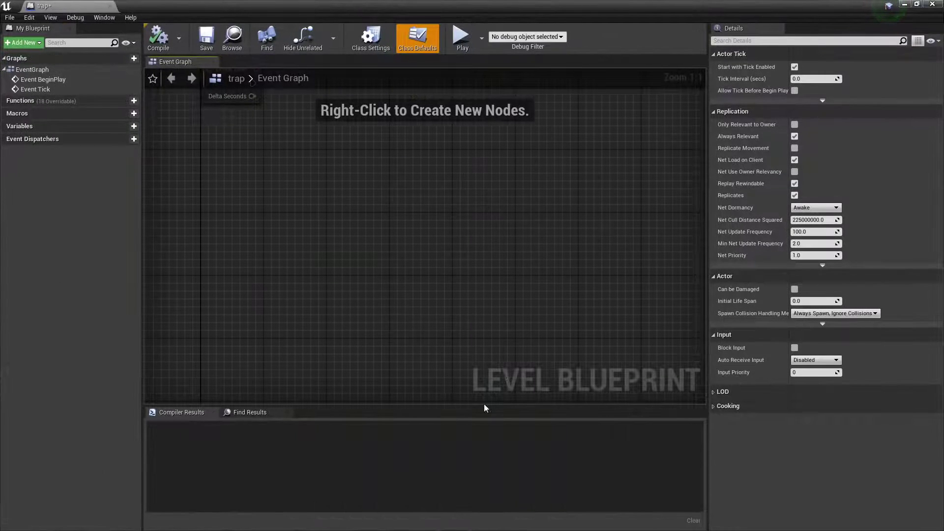
{"action": "right_click", "coordinate": [251, 204]}
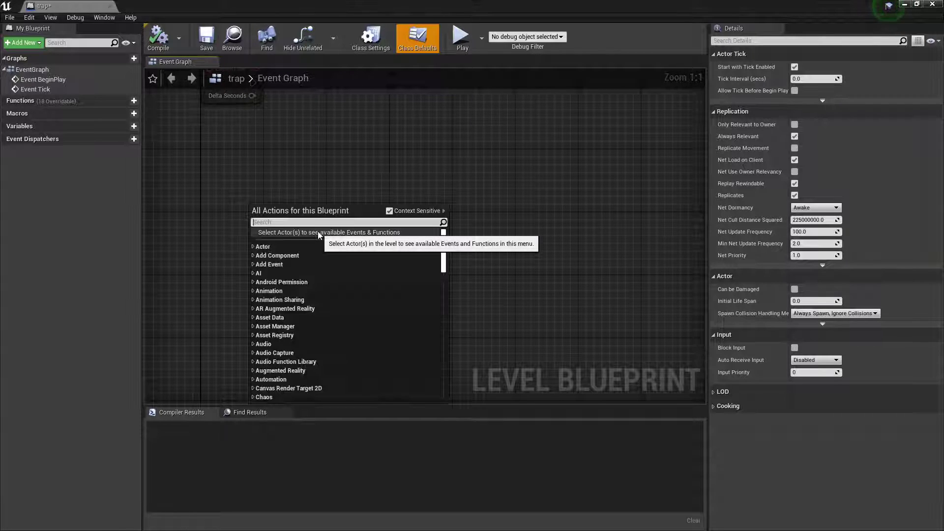
{"action": "type", "text": "spc"}
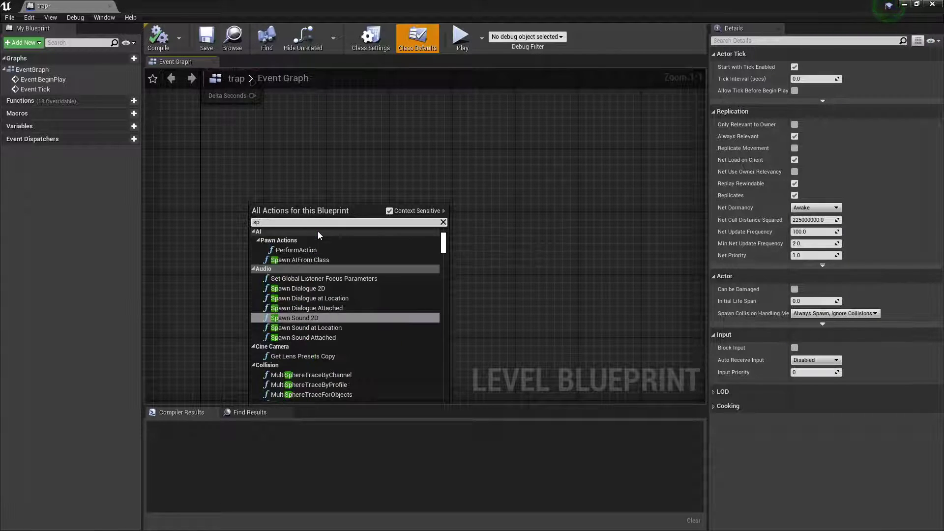
{"action": "key", "text": "BackSpace"}
{"action": "key", "text": "BackSpace"}
{"action": "key", "text": "BackSpace"}
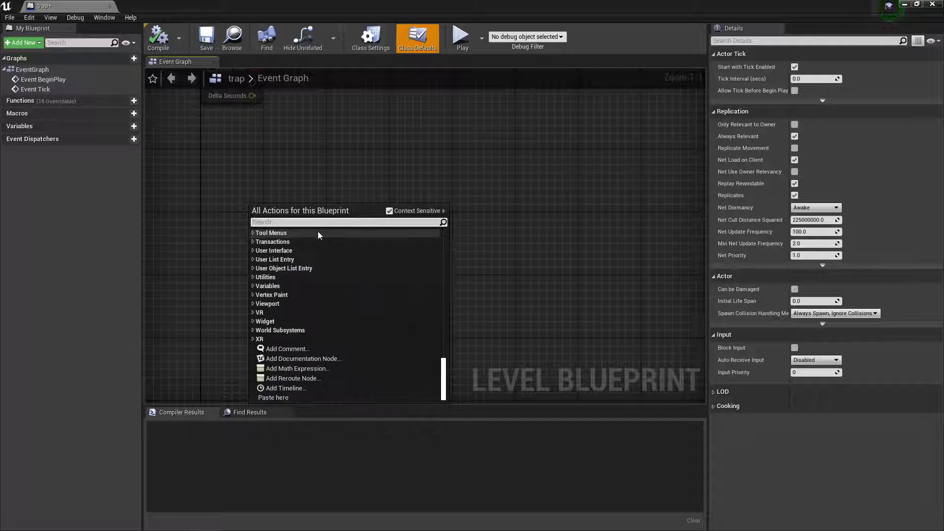
{"action": "left_click", "coordinate": [389, 211]}
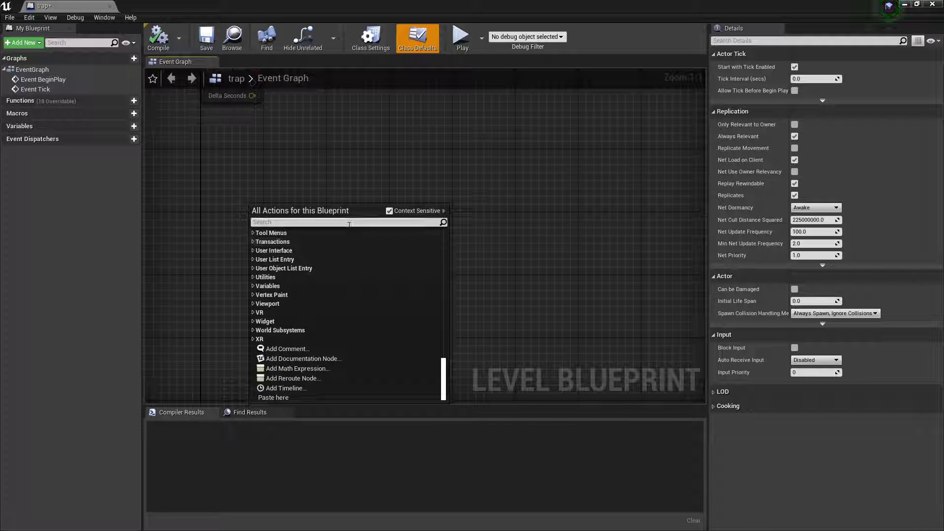
{"action": "type", "text": "set show"}
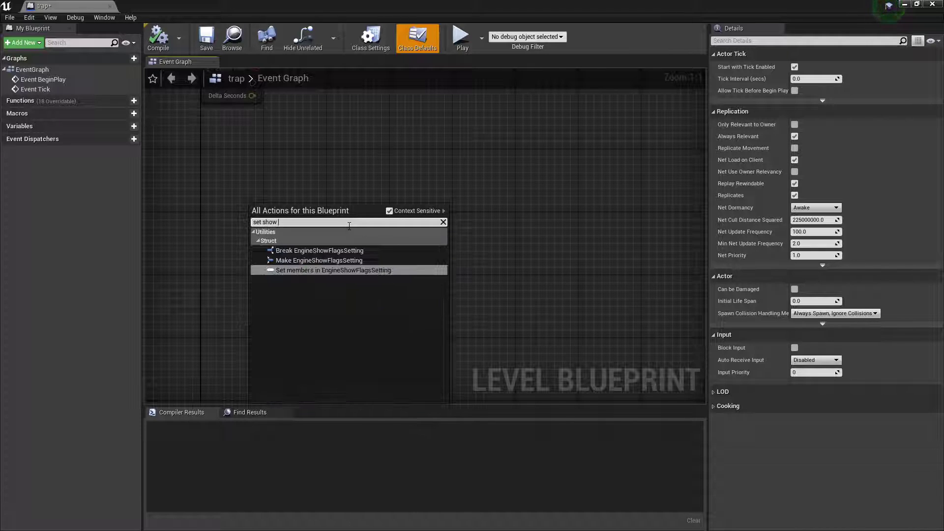
{"action": "type", "text": " mou"}
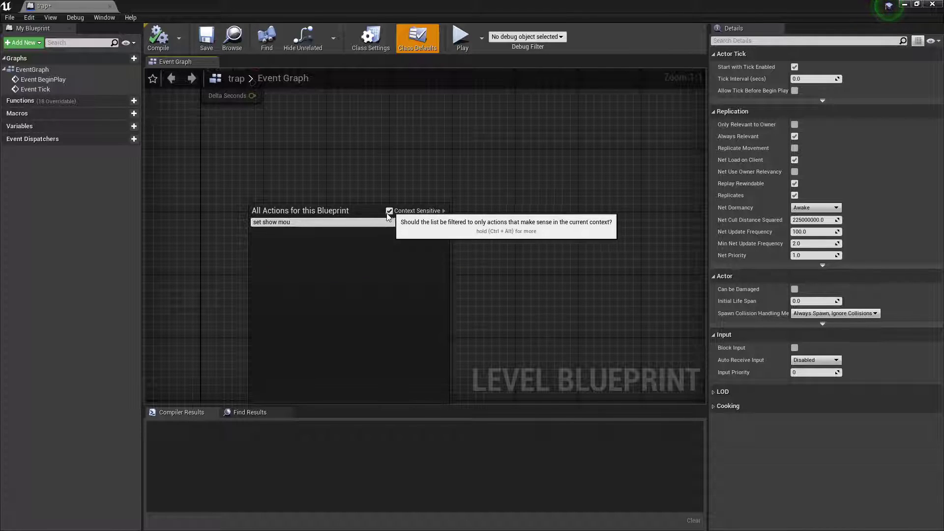
- Add a Set Show Mouse Cursor node with Get Player Controller wired to its Target
{"action": "left_click", "coordinate": [389, 210]}
{"action": "left_click", "coordinate": [331, 251]}
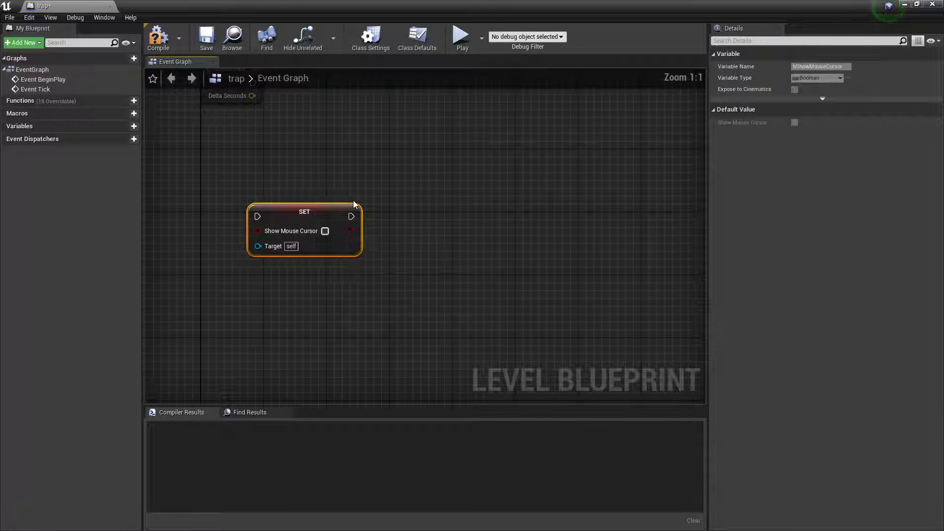
{"action": "right_click_drag", "start_coordinate": [354, 204], "coordinate": [468, 197]}
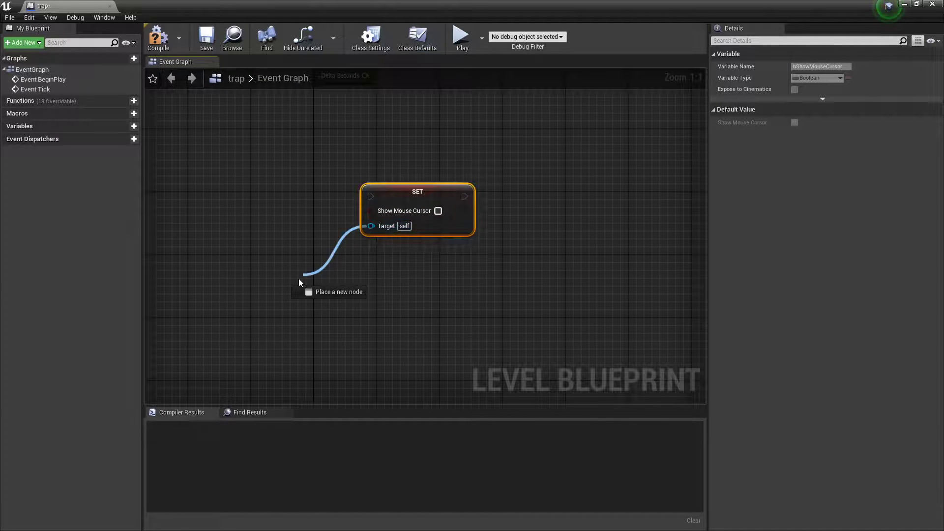
{"action": "left_click_drag", "start_coordinate": [366, 225], "coordinate": [299, 279]}
{"action": "type", "text": "get"}
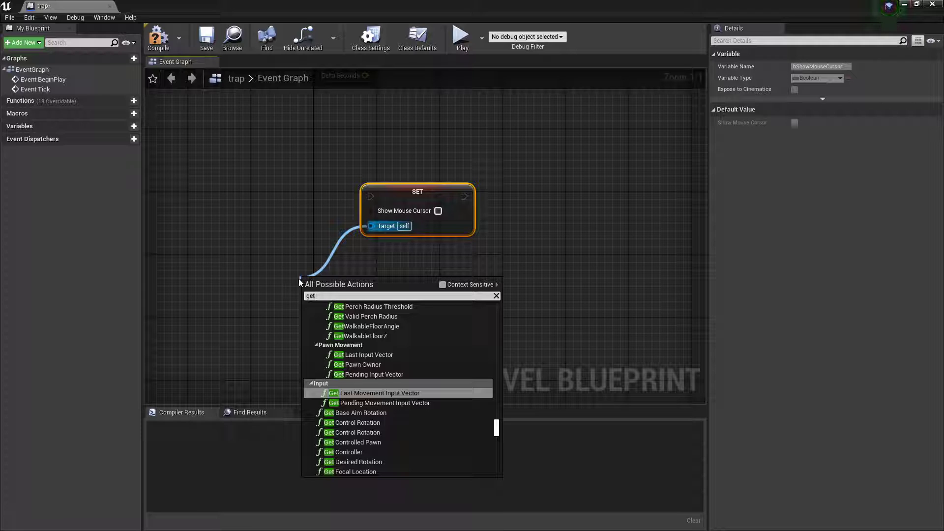
{"action": "type", "text": " player controller"}
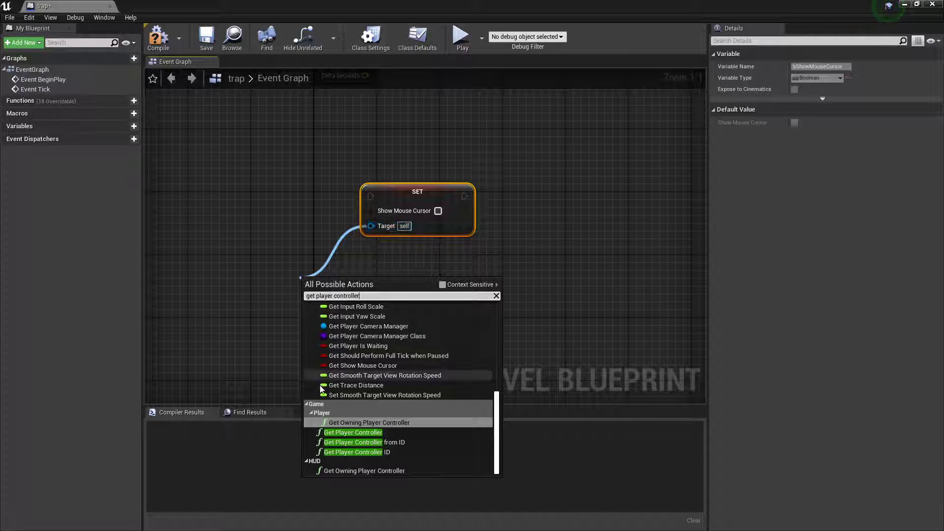
{"action": "left_click", "coordinate": [344, 432]}
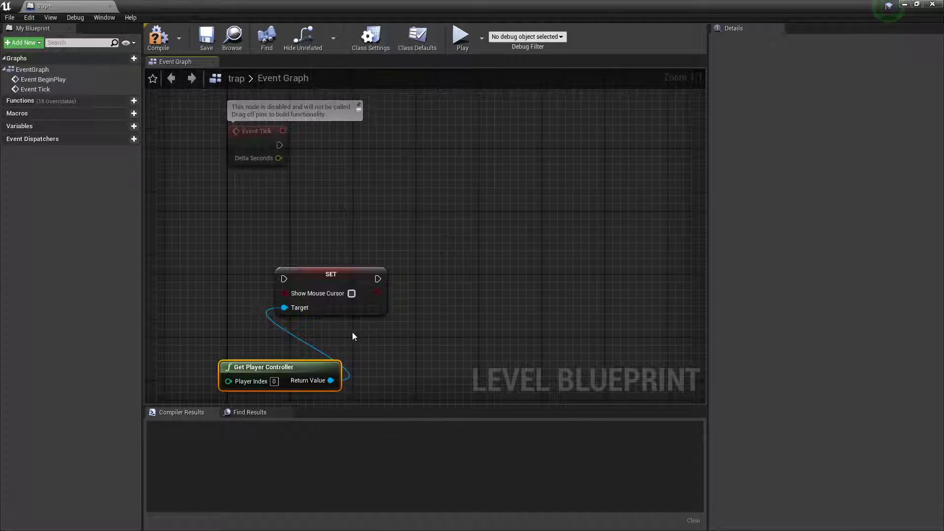
- Copy-paste the node pair below and tick Show Mouse Cursor on the duplicate
{"action": "key", "text": "ctrl+c"}
{"action": "key", "text": "ctrl+v"}
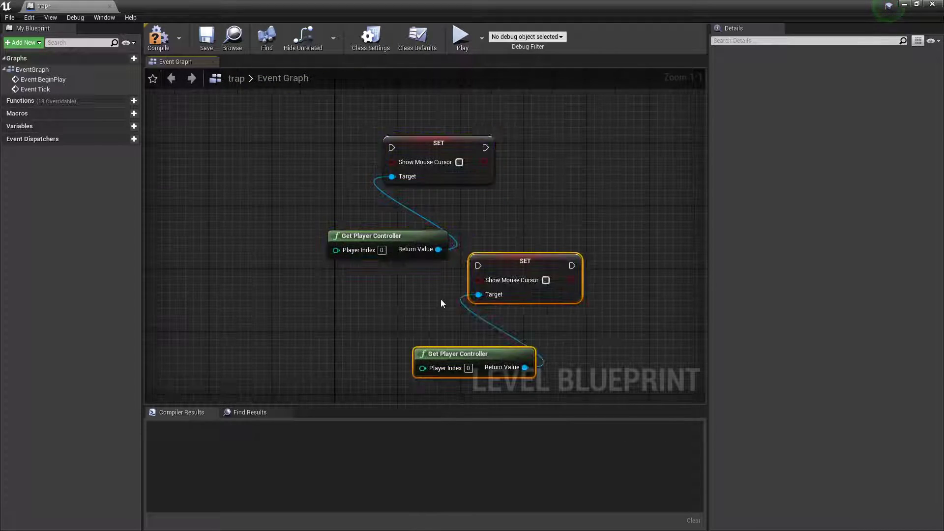
{"action": "right_click_drag", "start_coordinate": [508, 283], "coordinate": [462, 306]}
{"action": "left_click_drag", "start_coordinate": [462, 306], "coordinate": [354, 338]}
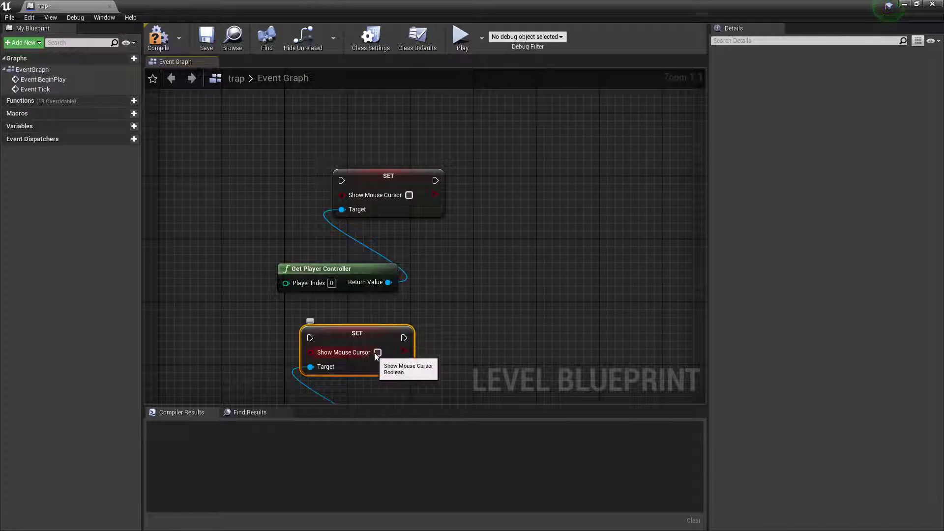
{"action": "left_click", "coordinate": [379, 352]}
{"action": "left_click", "coordinate": [475, 289]}
{"action": "right_click_drag", "start_coordinate": [475, 290], "coordinate": [634, 262]}
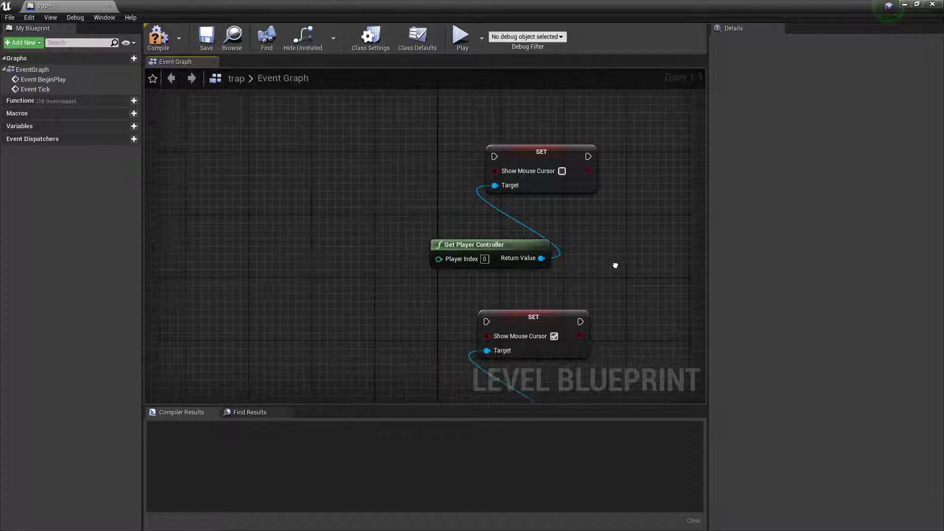
{"action": "right_click_drag", "start_coordinate": [238, 243], "coordinate": [239, 235]}
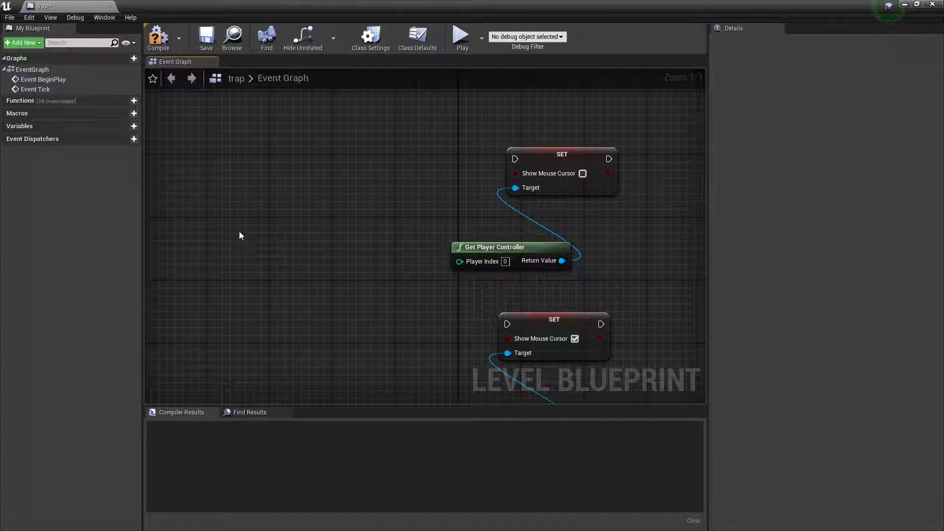
- Add a Space Bar keyboard event and run its Pressed wire toward the top SET node
{"action": "right_click", "coordinate": [239, 234]}
{"action": "type", "text": "spacebar"}
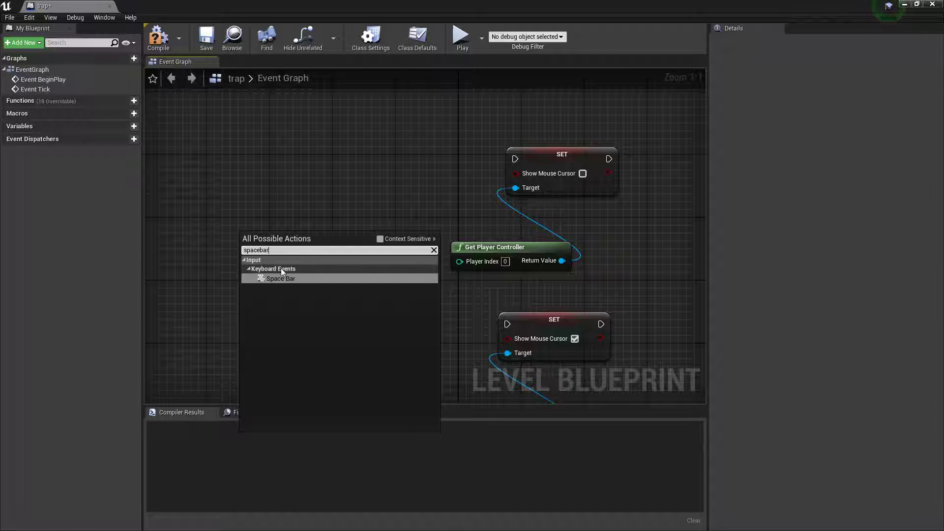
{"action": "left_click", "coordinate": [300, 279]}
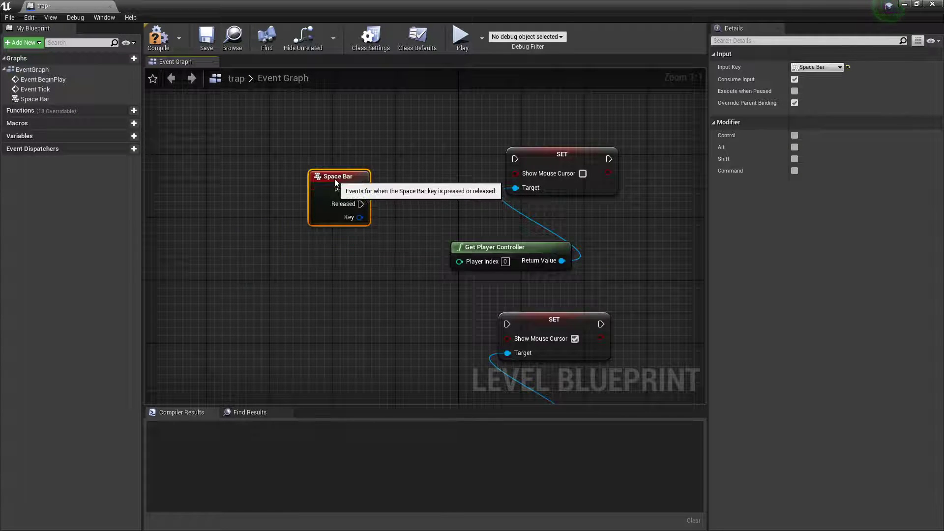
{"action": "mouse_move", "coordinate": [268, 243]}
{"action": "left_mouse_down"}
{"action": "mouse_move", "coordinate": [323, 173]}
{"action": "mouse_move", "coordinate": [356, 184]}
{"action": "left_mouse_up"}
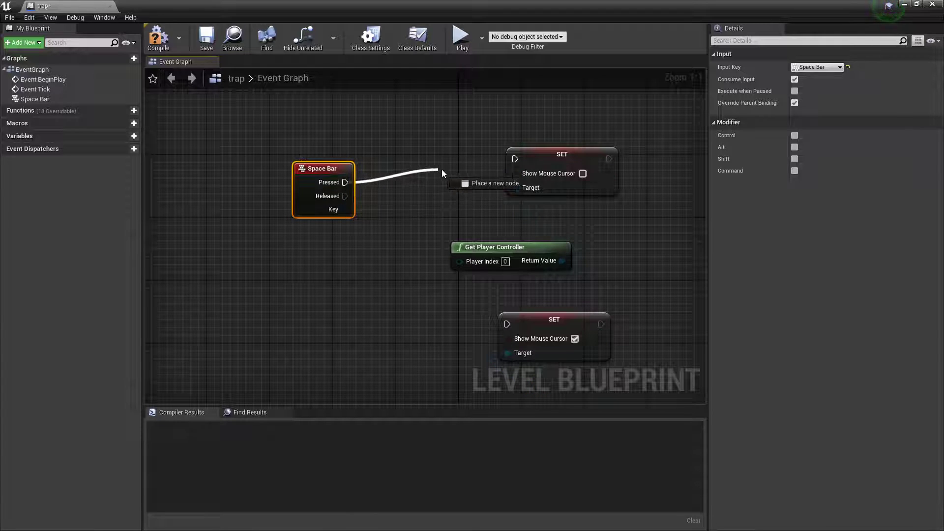
{"action": "left_click_drag", "start_coordinate": [450, 172], "coordinate": [553, 127]}
- Paste a Get Player Controller node below the checked SET node
{"action": "left_click_drag", "start_coordinate": [464, 118], "coordinate": [602, 274]}
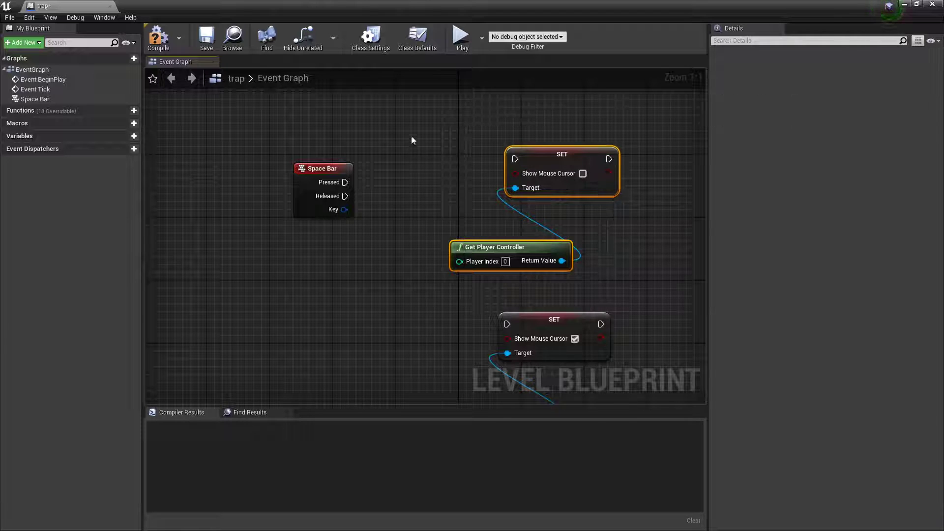
{"action": "right_click_drag", "start_coordinate": [526, 219], "coordinate": [462, 113]}
{"action": "key", "text": "ctrl+v"}
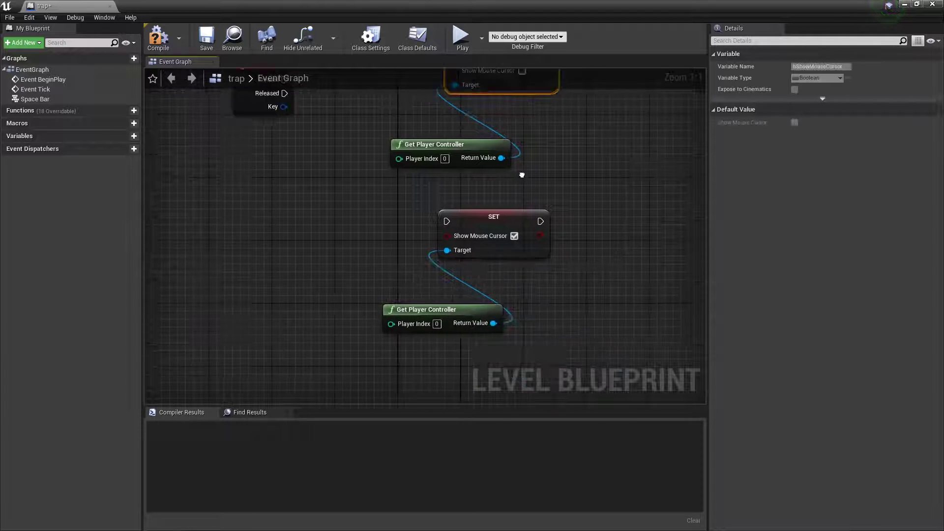
{"action": "mouse_move", "coordinate": [418, 347]}
{"action": "left_mouse_down"}
{"action": "mouse_move", "coordinate": [499, 233]}
{"action": "mouse_move", "coordinate": [599, 223]}
{"action": "left_mouse_up"}
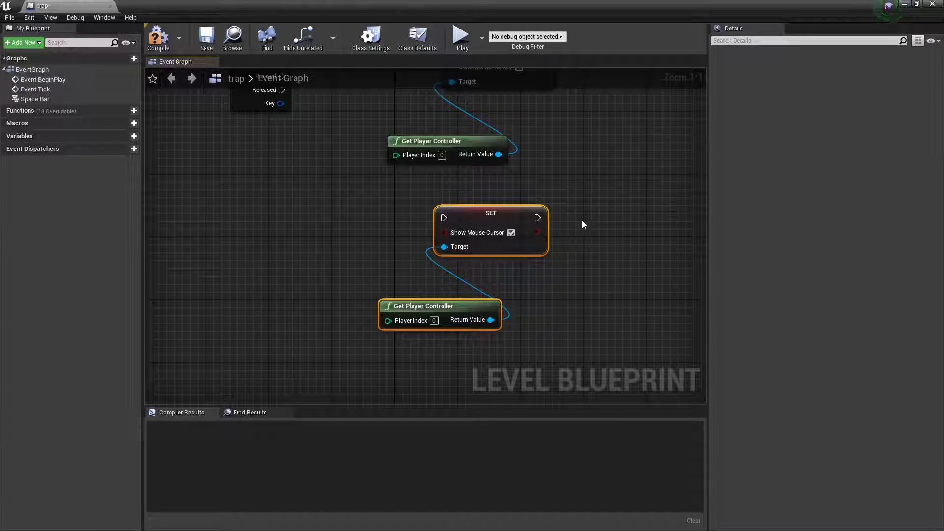
- Drag from the Space Bar Pressed output to open the node list
{"action": "right_click_drag", "start_coordinate": [560, 196], "coordinate": [456, 235]}
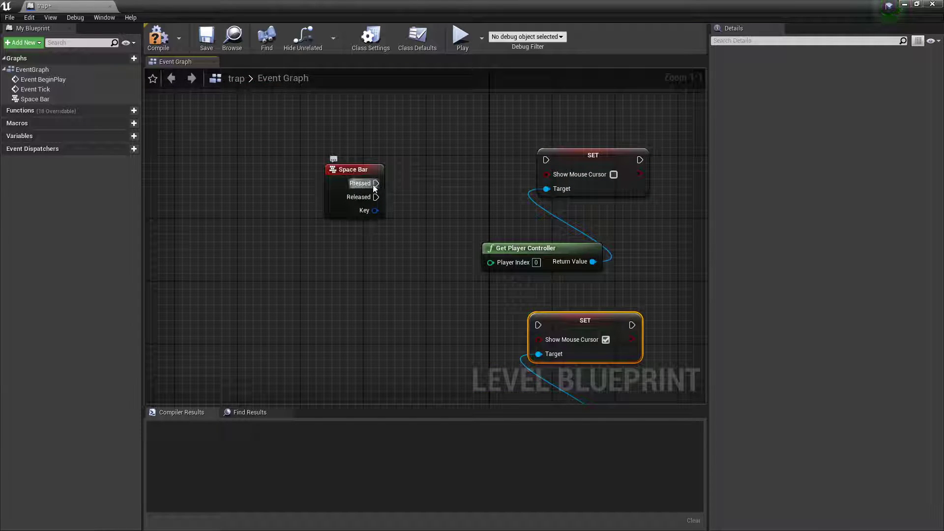
{"action": "left_click_drag", "start_coordinate": [376, 183], "coordinate": [385, 169]}
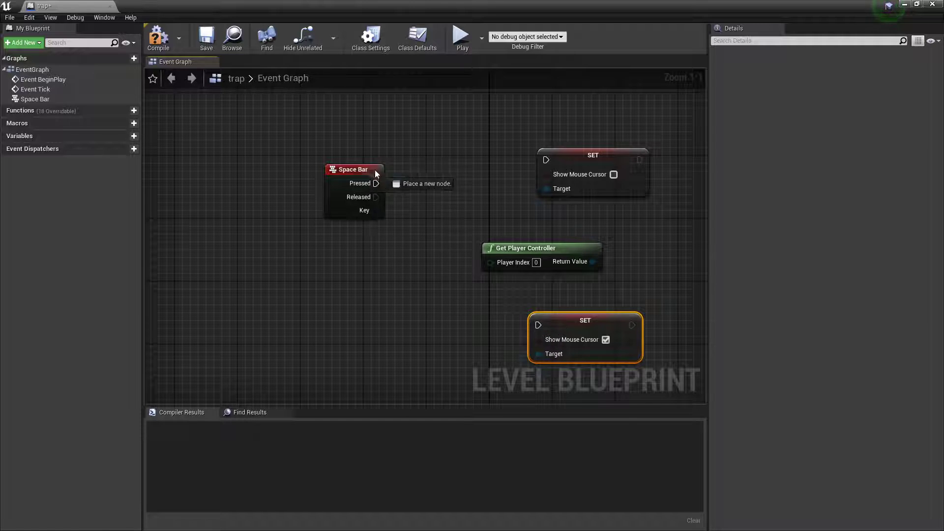
{"action": "mouse_move", "coordinate": [384, 168]}
{"action": "left_mouse_down"}
{"action": "mouse_move", "coordinate": [372, 180]}
{"action": "mouse_move", "coordinate": [251, 201]}
{"action": "mouse_move", "coordinate": [296, 217]}
{"action": "left_mouse_up"}
{"action": "type", "text": "branch"}
- Add a Branch after Pressed and a Get Show Mouse Cursor getter node
{"action": "key", "text": "Return"}
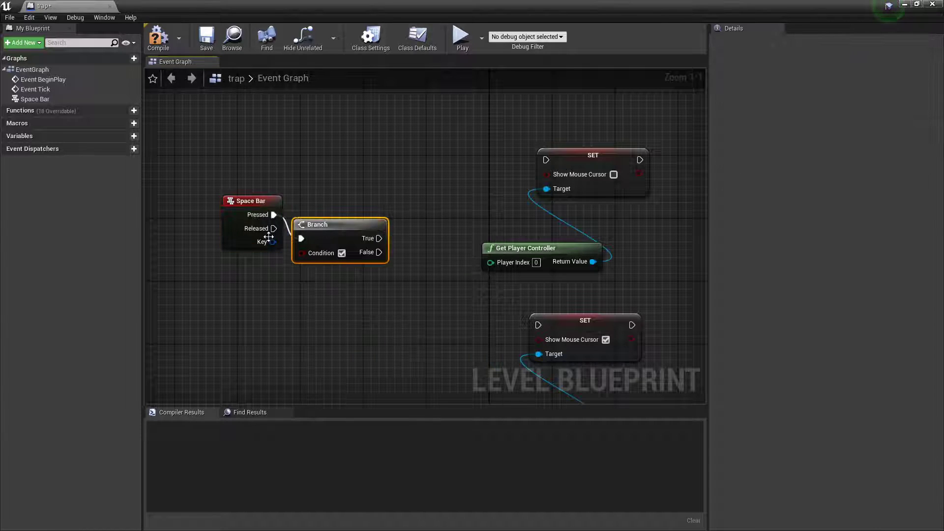
{"action": "left_click_drag", "start_coordinate": [320, 227], "coordinate": [373, 227]}
{"action": "right_click", "coordinate": [272, 315]}
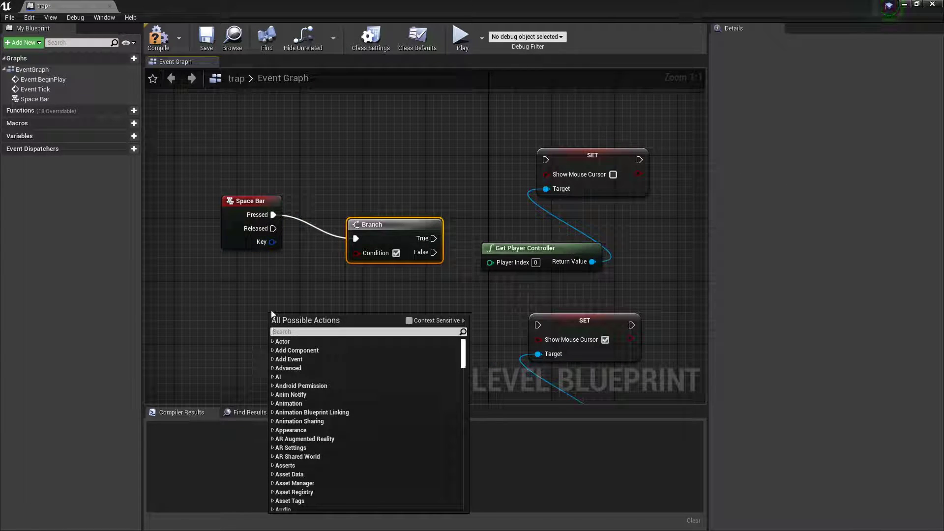
{"action": "type", "text": "show mouse"}
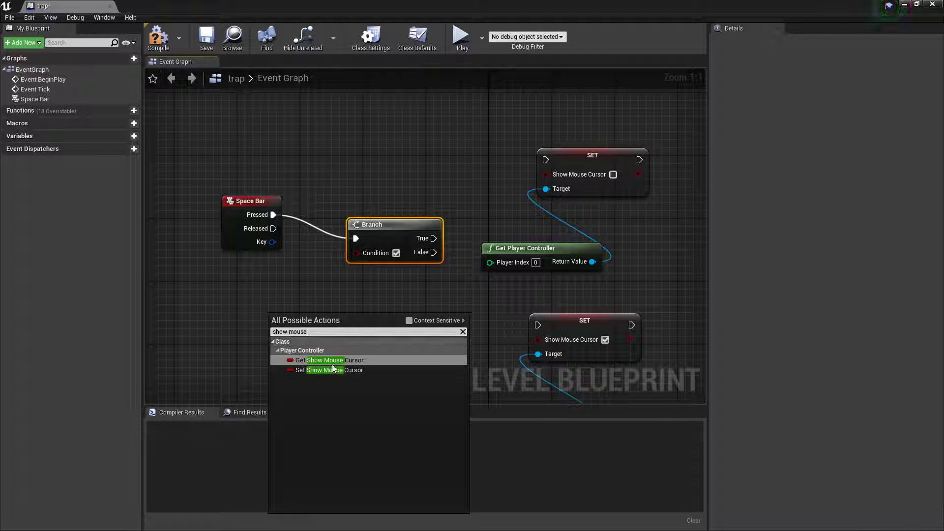
{"action": "left_click", "coordinate": [330, 361]}
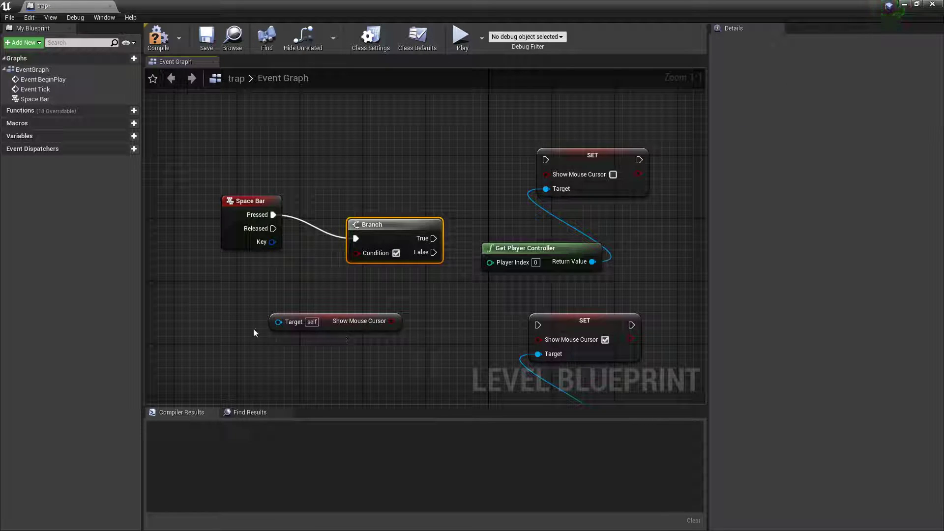
- Feed the getter from Get Player Controller and wire Show Mouse Cursor into the Branch Condition
{"action": "left_click_drag", "start_coordinate": [278, 322], "coordinate": [188, 345]}
{"action": "type", "text": "get player controller"}
{"action": "left_click", "coordinate": [252, 303]}
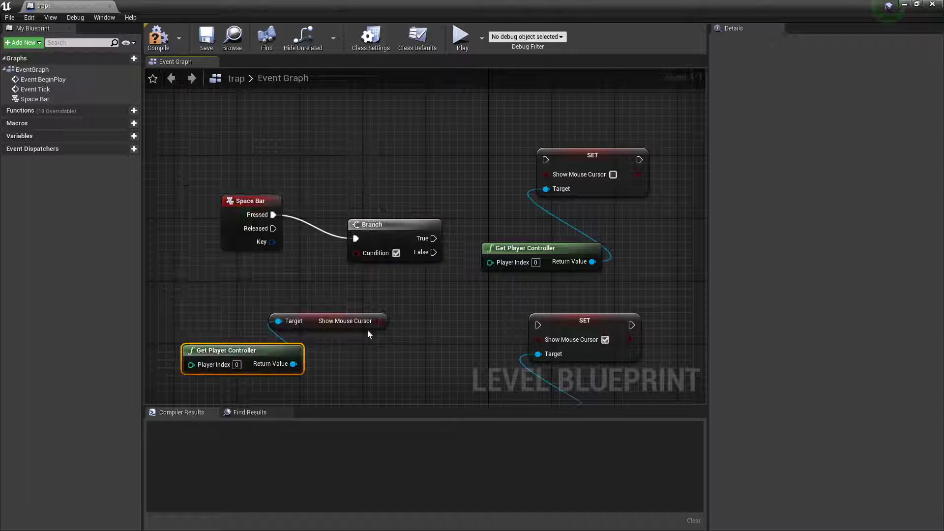
{"action": "mouse_move", "coordinate": [383, 323]}
{"action": "left_mouse_down"}
{"action": "mouse_move", "coordinate": [366, 314]}
{"action": "mouse_move", "coordinate": [356, 253]}
{"action": "left_mouse_up"}
{"action": "left_click_drag", "start_coordinate": [214, 398], "coordinate": [372, 258]}
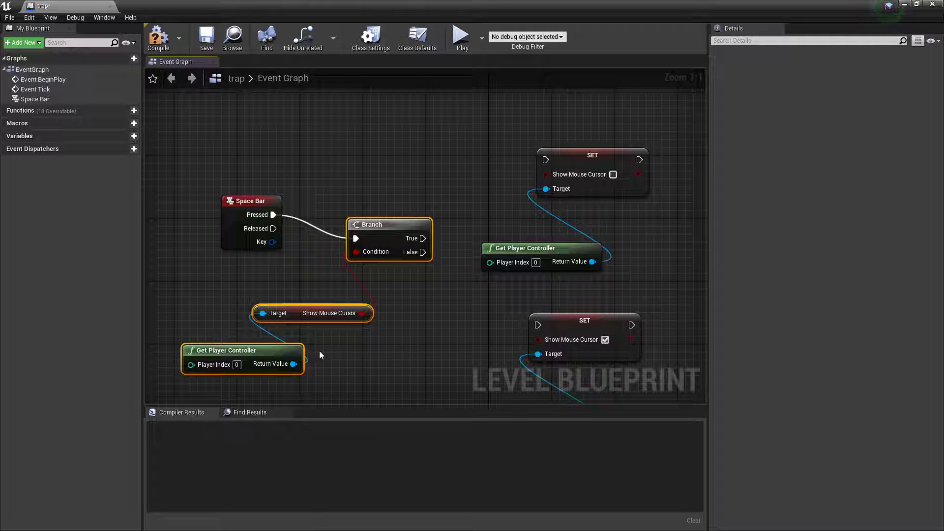
- Wire Branch True to the unchecked SET and False to the checked SET, then compile
{"action": "left_click", "coordinate": [378, 351]}
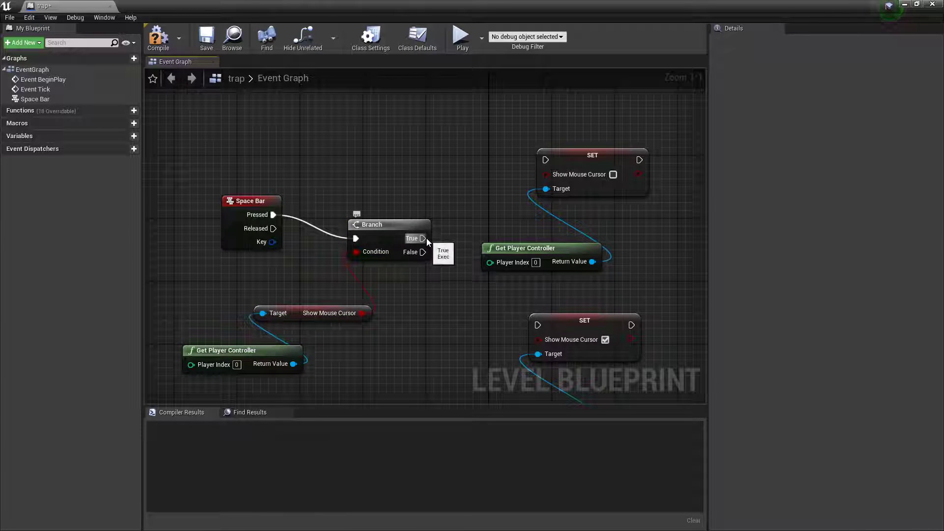
{"action": "left_click_drag", "start_coordinate": [426, 238], "coordinate": [545, 160]}
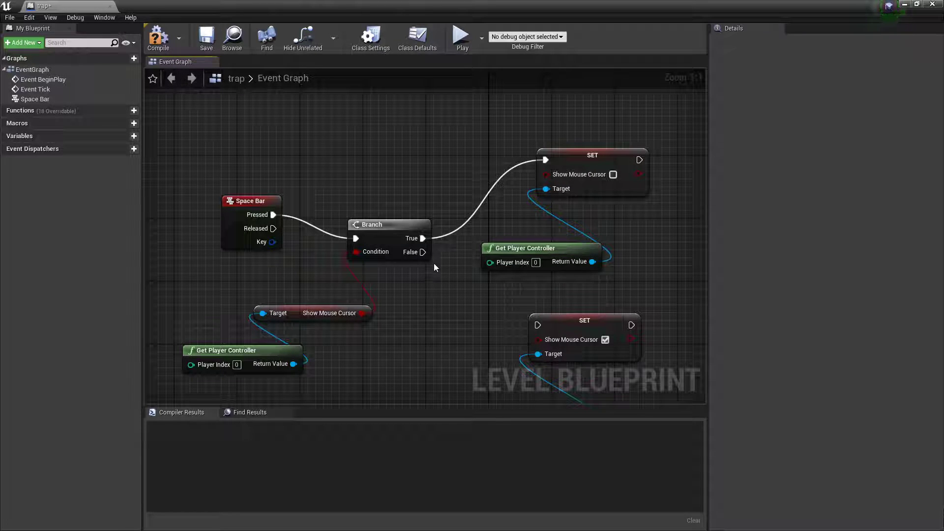
{"action": "left_click_drag", "start_coordinate": [423, 253], "coordinate": [426, 254]}
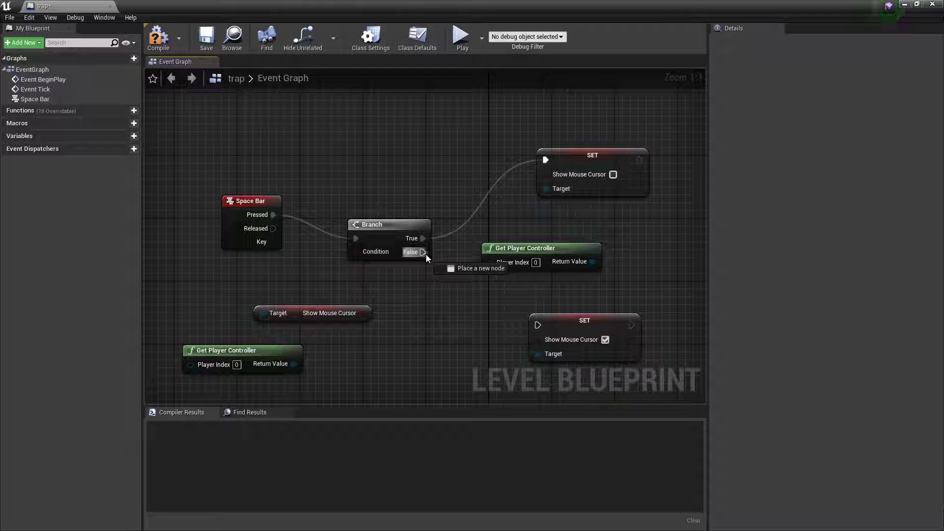
{"action": "left_click_drag", "start_coordinate": [425, 255], "coordinate": [537, 325]}
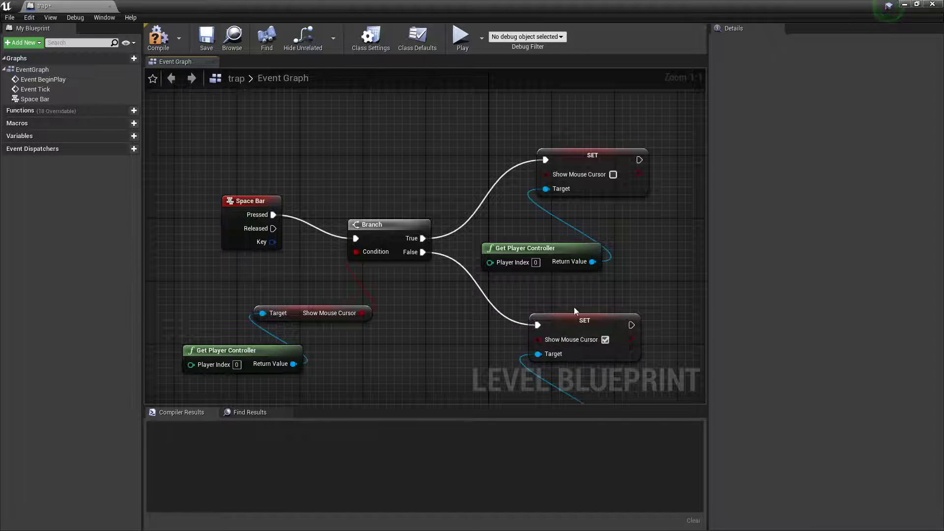
{"action": "left_click", "coordinate": [159, 37]}
- Move the blueprint window aside and play the level, running the character forward
{"action": "left_click_drag", "start_coordinate": [246, 9], "coordinate": [345, 414]}
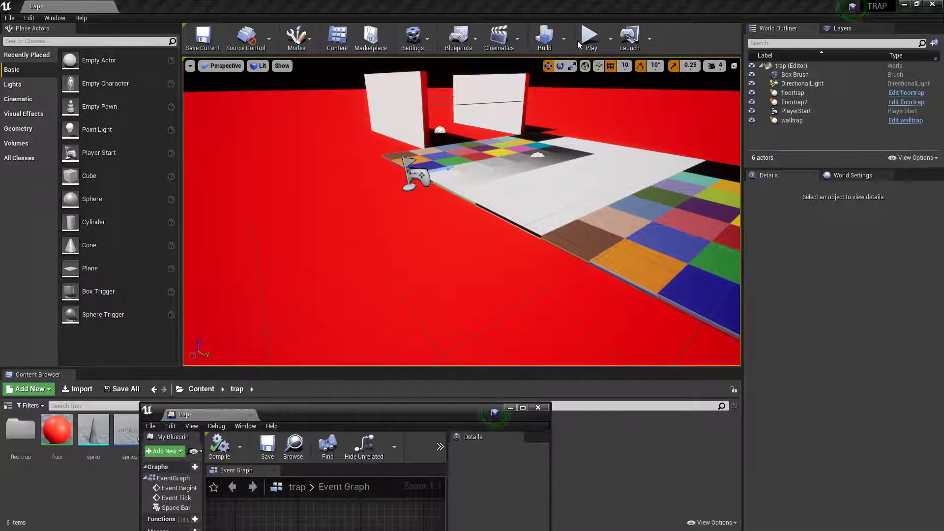
{"action": "left_click", "coordinate": [588, 37]}
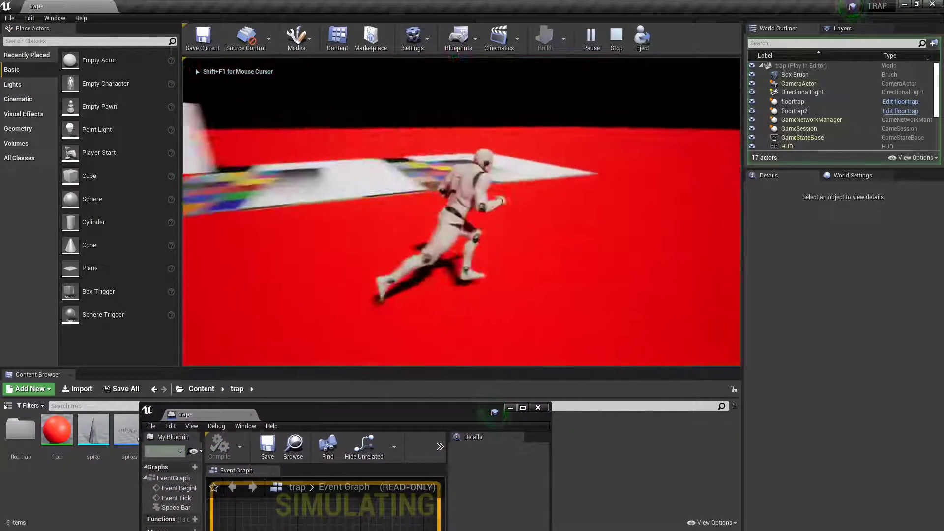
{"action": "key", "text": "w"}
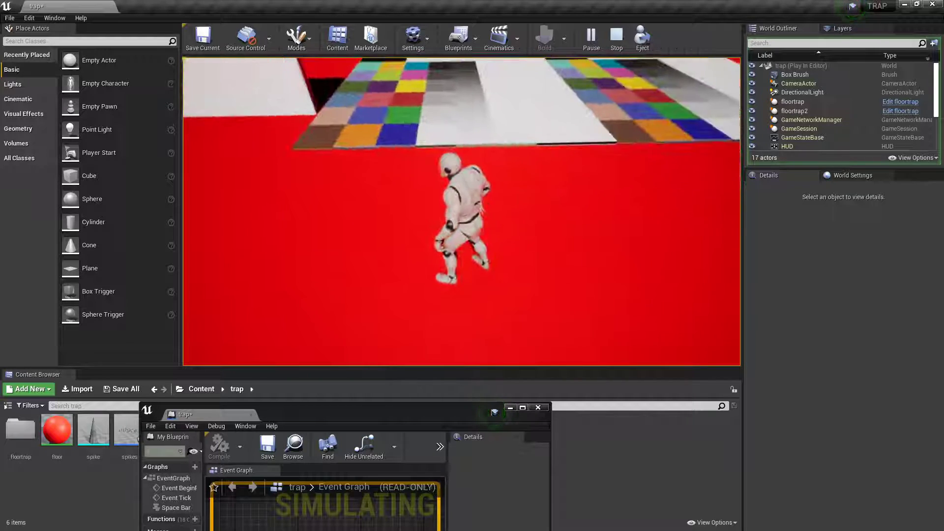
- Stop play, maximize the blueprint editor, and center the view on the SET nodes
{"action": "key", "text": "Escape"}
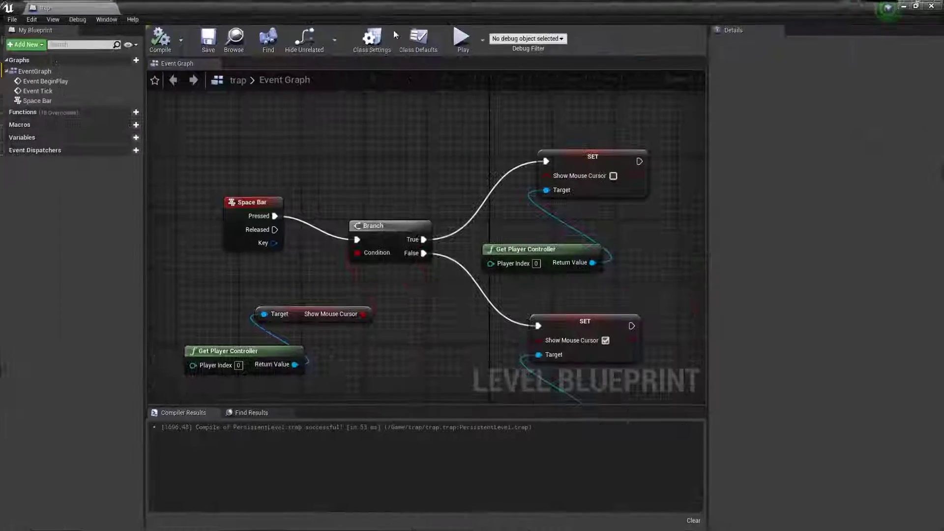
{"action": "right_click_drag", "start_coordinate": [560, 185], "coordinate": [635, 218]}
{"action": "right_click_drag", "start_coordinate": [604, 260], "coordinate": [493, 272]}
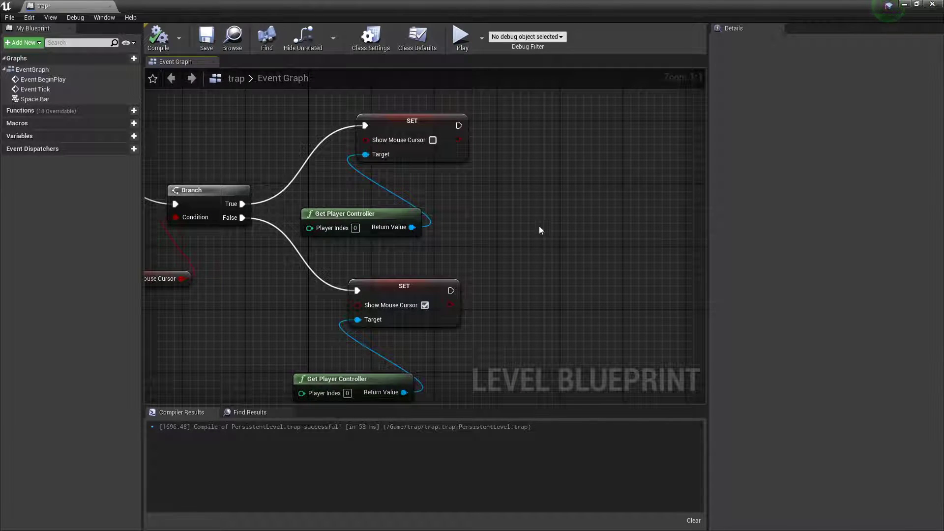
{"action": "right_click_drag", "start_coordinate": [466, 253], "coordinate": [503, 246]}
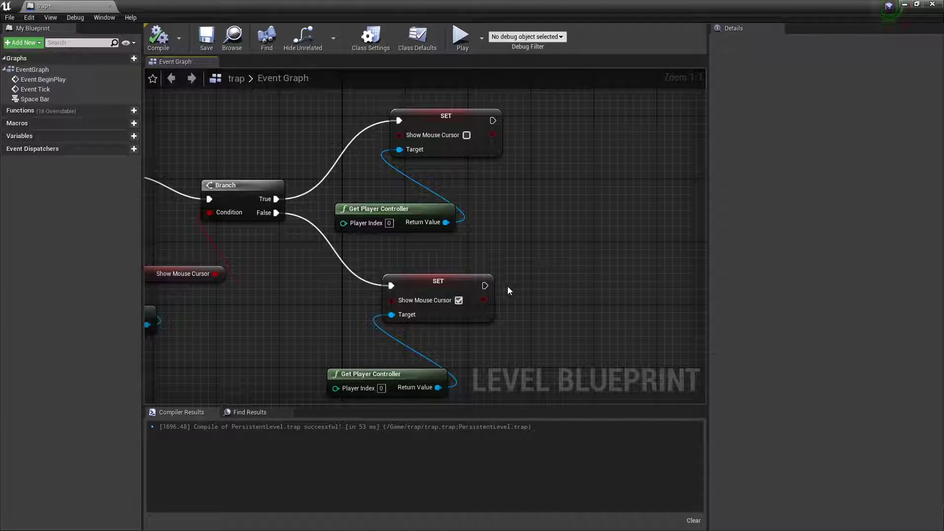
- Add Set Input Mode UI Only after the checked SET, wire a controller, then delete it
{"action": "left_click_drag", "start_coordinate": [485, 286], "coordinate": [521, 284]}
{"action": "type", "text": "set"}
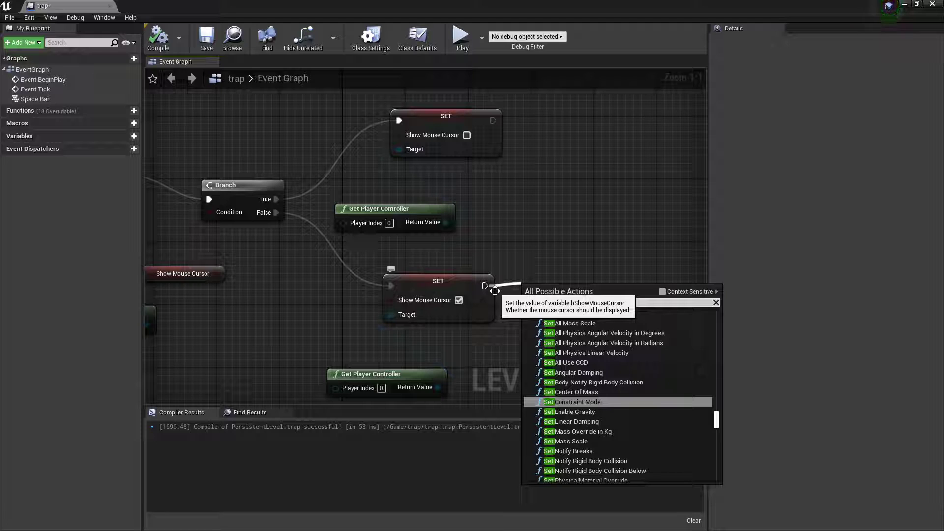
{"action": "type", "text": " input mode"}
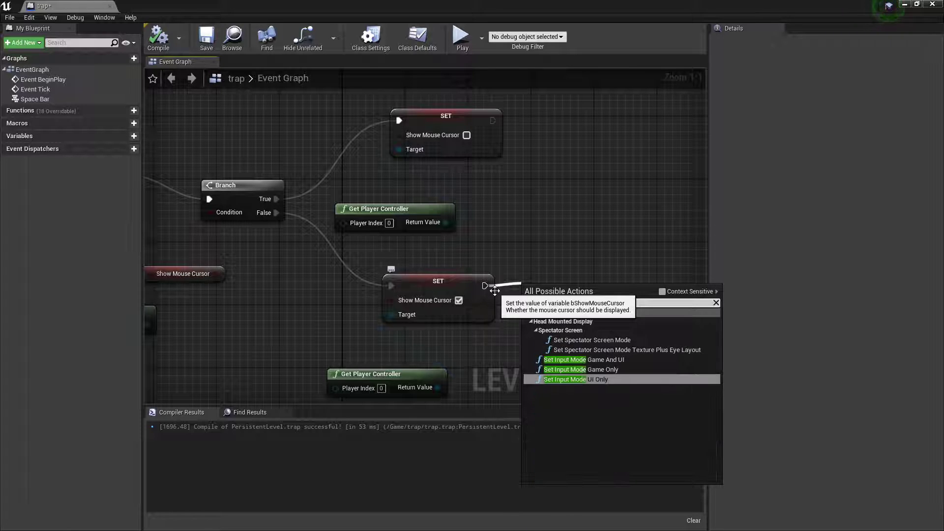
{"action": "left_click", "coordinate": [610, 380]}
{"action": "left_click_drag", "start_coordinate": [470, 316], "coordinate": [376, 387]}
{"action": "left_click_drag", "start_coordinate": [423, 336], "coordinate": [508, 337]}
{"action": "key", "text": "Delete"}
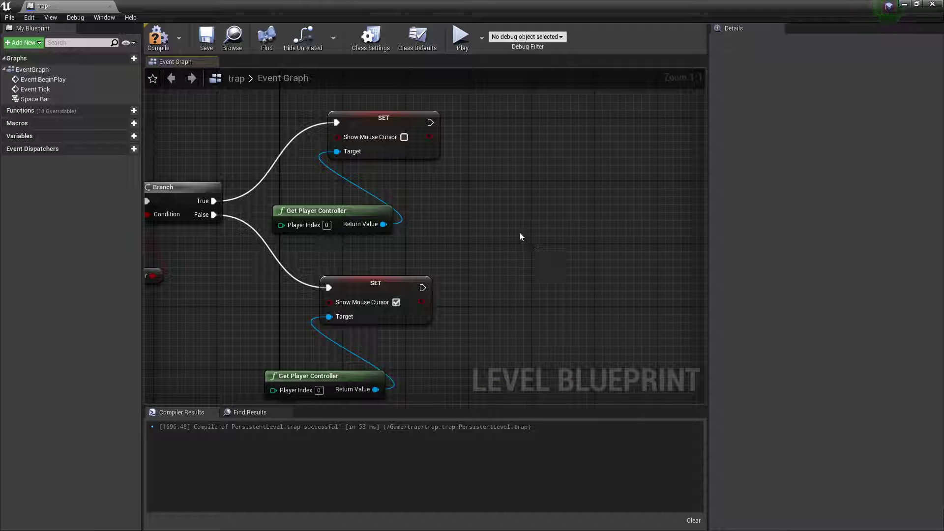
- Pan back to the Space Bar event, select the SET and controller nodes, and drag from the SET output
{"action": "right_click_drag", "start_coordinate": [516, 233], "coordinate": [648, 270]}
{"action": "left_click_drag", "start_coordinate": [461, 194], "coordinate": [540, 246]}
{"action": "right_click_drag", "start_coordinate": [540, 245], "coordinate": [432, 265]}
{"action": "left_click_drag", "start_coordinate": [464, 176], "coordinate": [489, 174]}
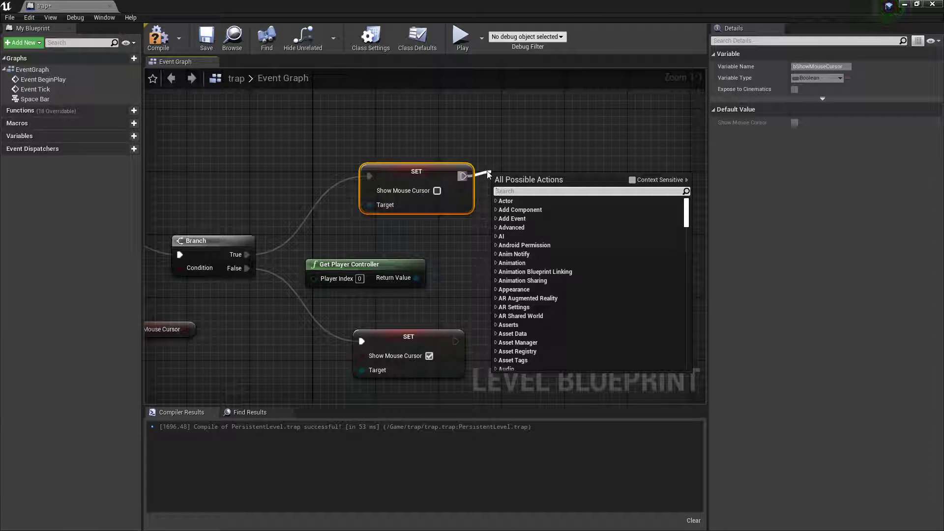
{"action": "type", "text": "s"}
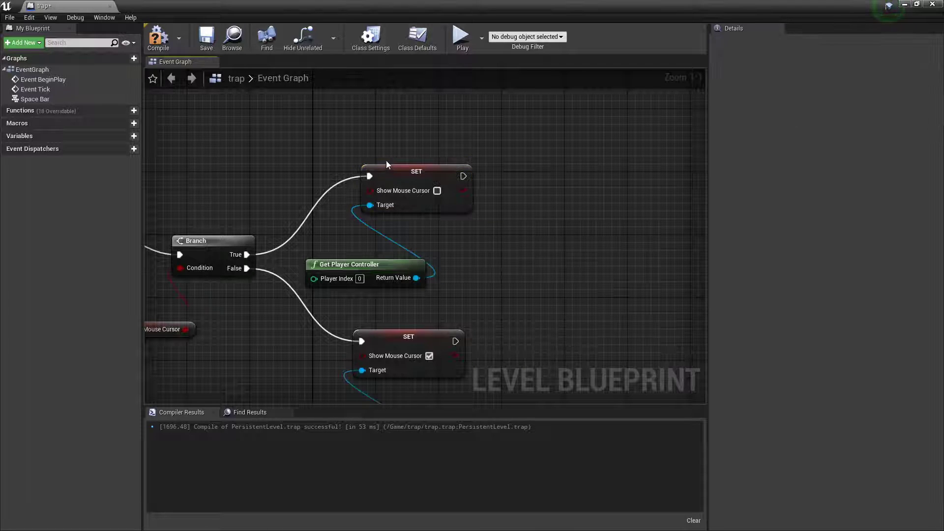
- Shrink the blueprint editor to a small window and start playing the level
{"action": "right_click_drag", "start_coordinate": [370, 148], "coordinate": [451, 124]}
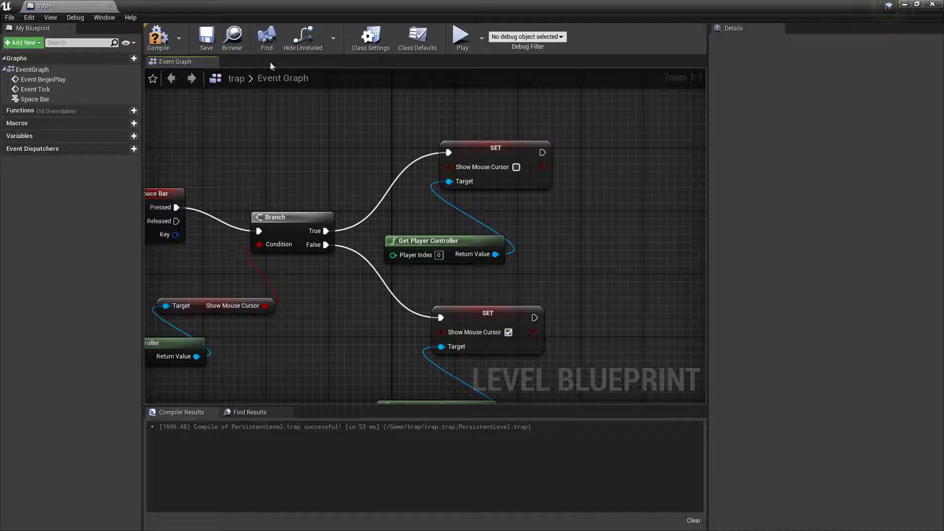
{"action": "double_click", "coordinate": [198, 5]}
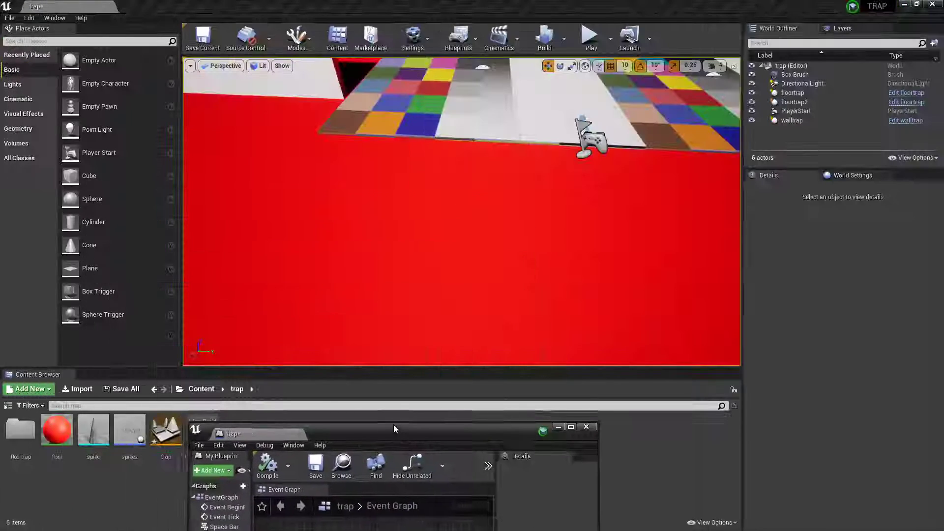
{"action": "left_click", "coordinate": [590, 38]}
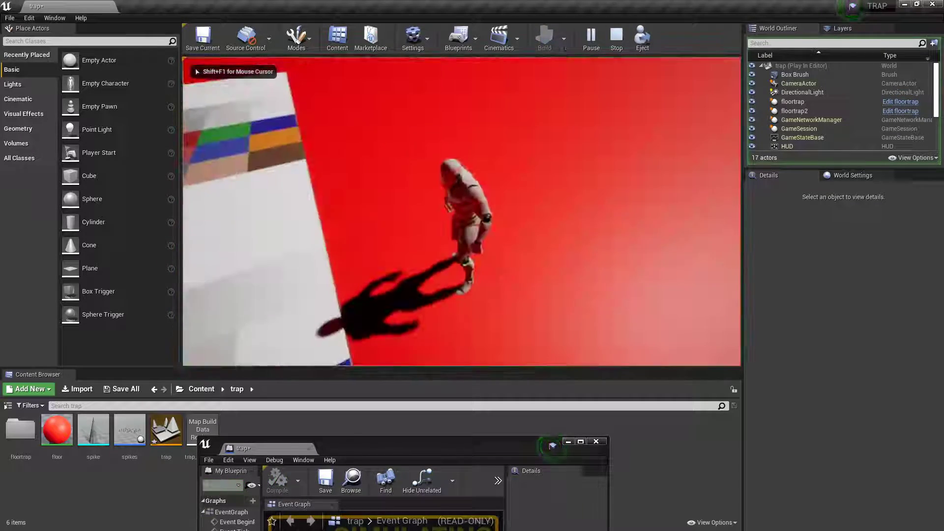
- Run the character across the red and checkered floors, freeing the mouse with Shift+F1, then stop
{"action": "key", "text": "w"}
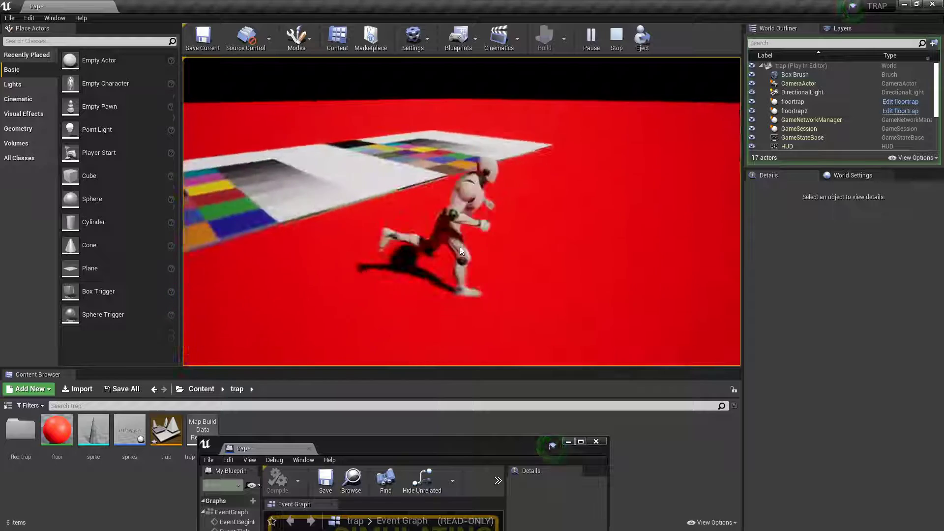
{"action": "key", "text": "shift+F1"}
{"action": "key", "text": "w"}
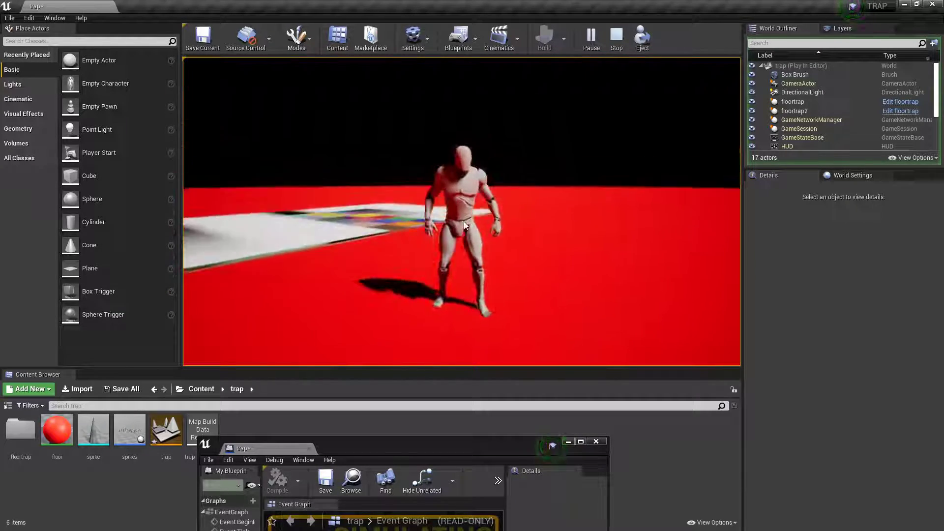
{"action": "key", "text": "w"}
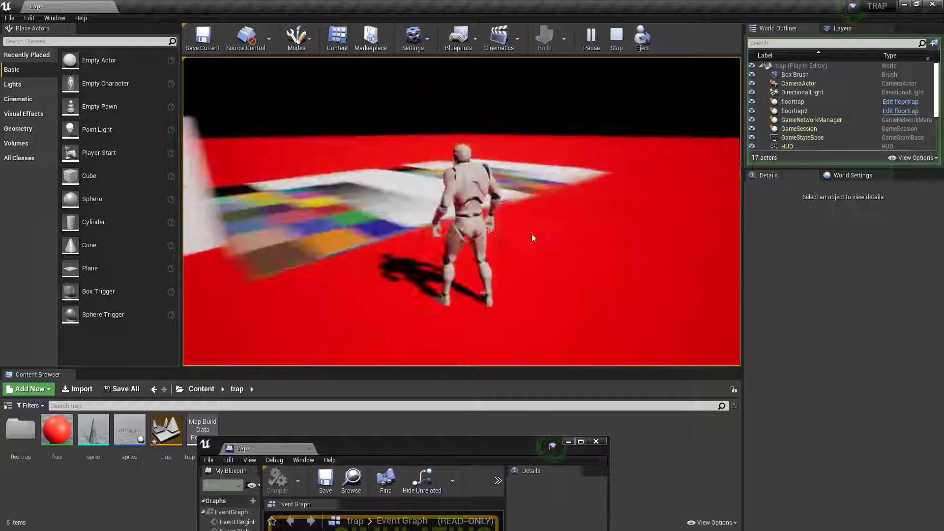
{"action": "key", "text": "Escape"}
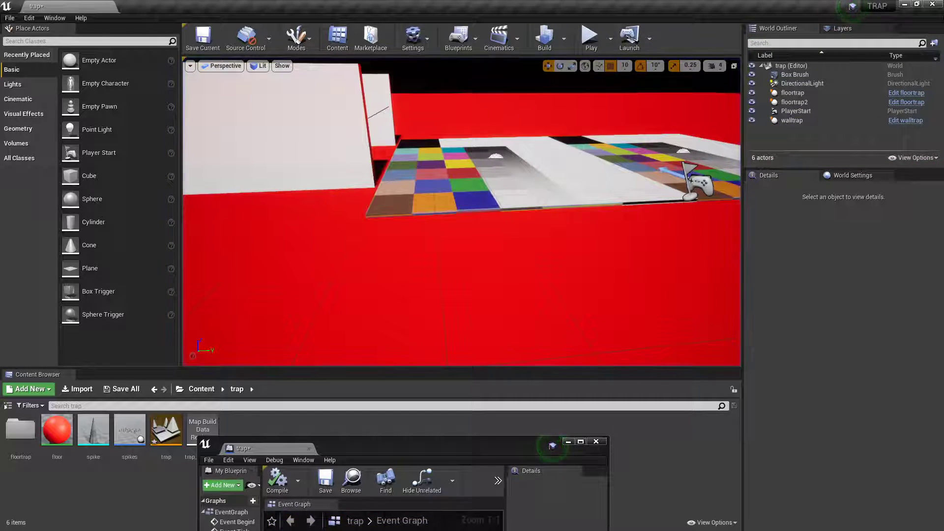